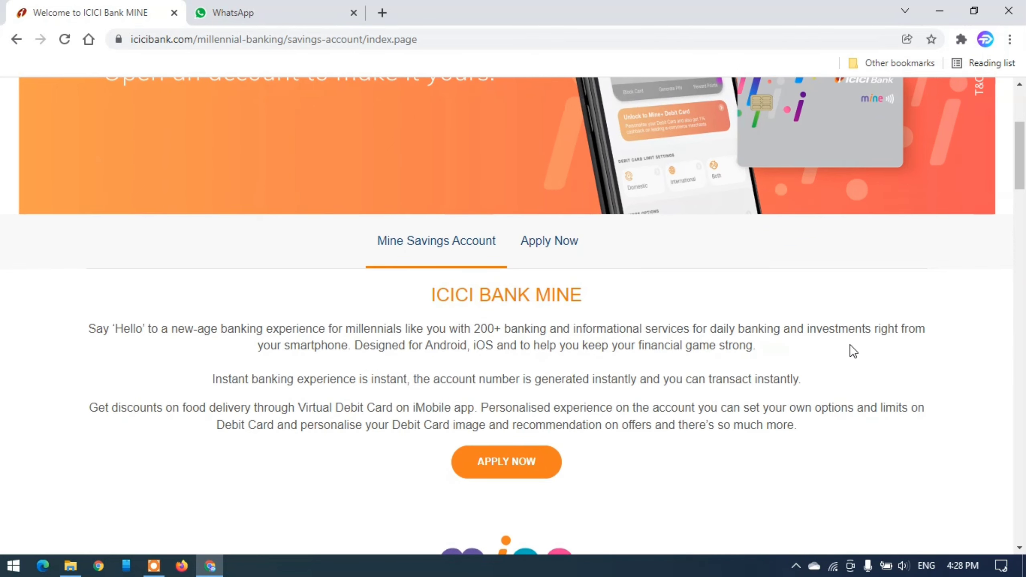
# Read through the ICICI Bank MINE savings account page, covering the account description, insurance, debit card benefits and returns
pyautogui.scroll(-5, 849, 344)
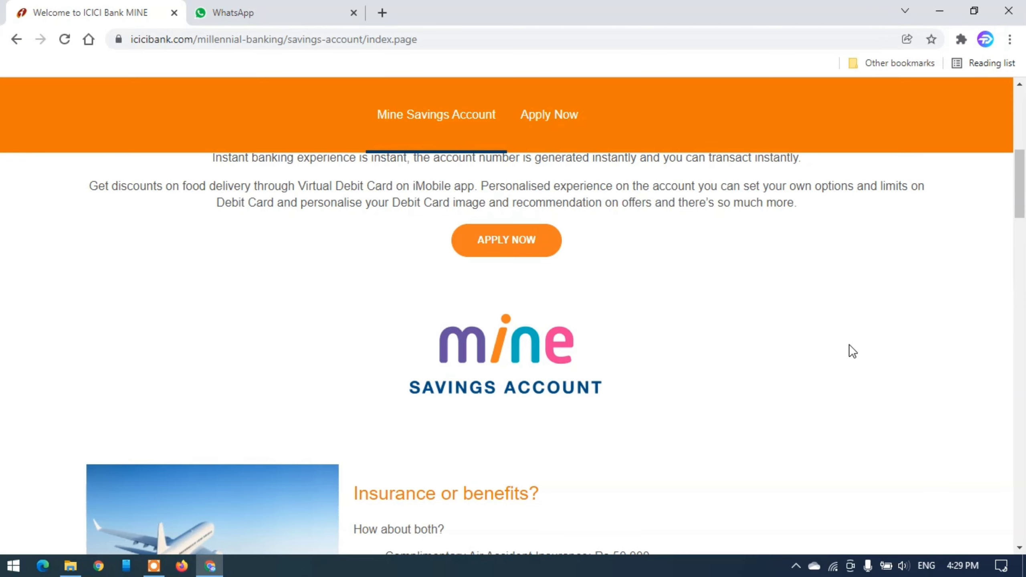
pyautogui.scroll(-3, 849, 344)
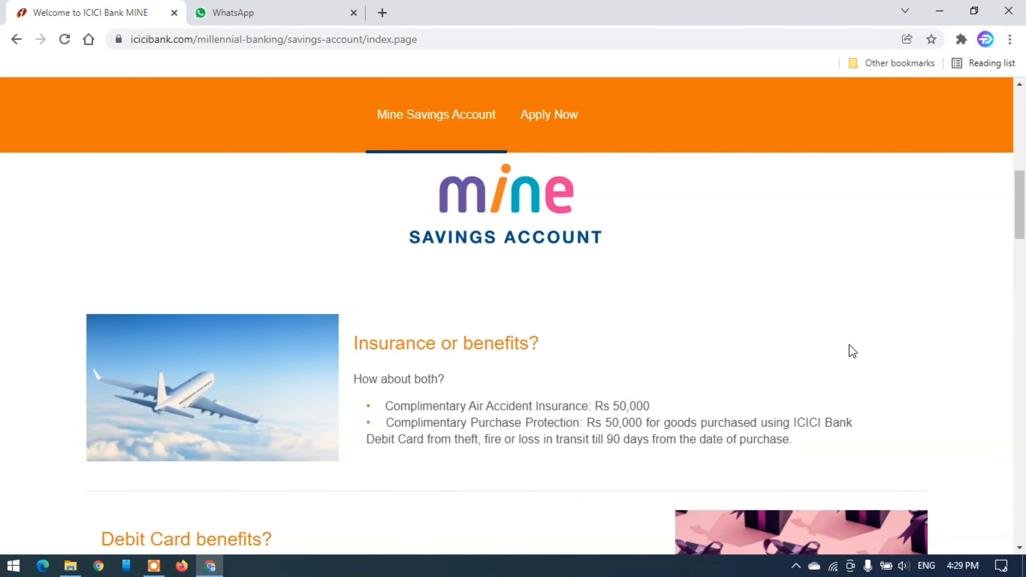
pyautogui.scroll(-3, 849, 344)
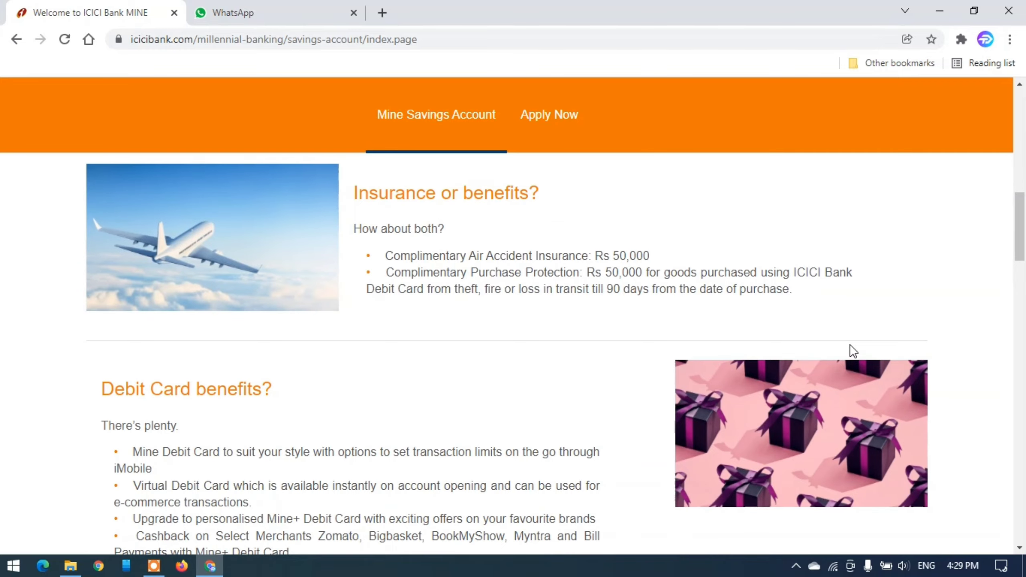
pyautogui.scroll(-4, 850, 345)
pyautogui.scroll(10, 850, 345)
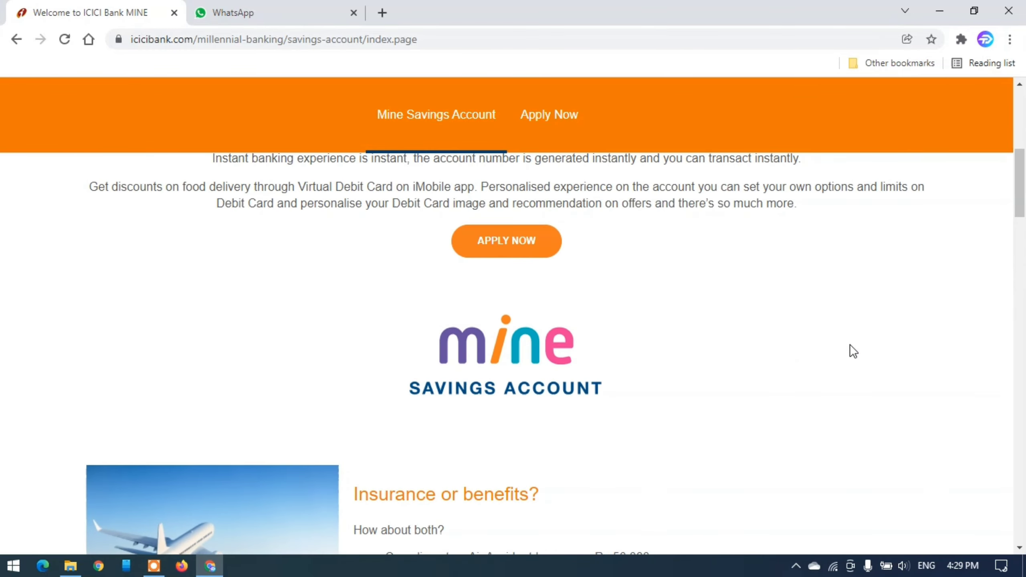
pyautogui.scroll(3, 849, 344)
pyautogui.scroll(-8, 600, 261)
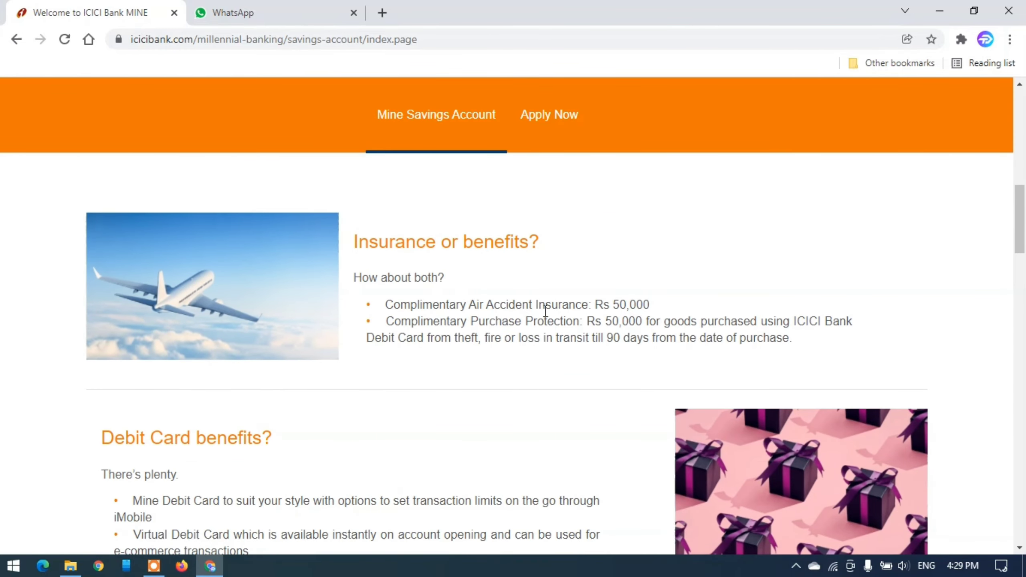
pyautogui.scroll(-4, 622, 310)
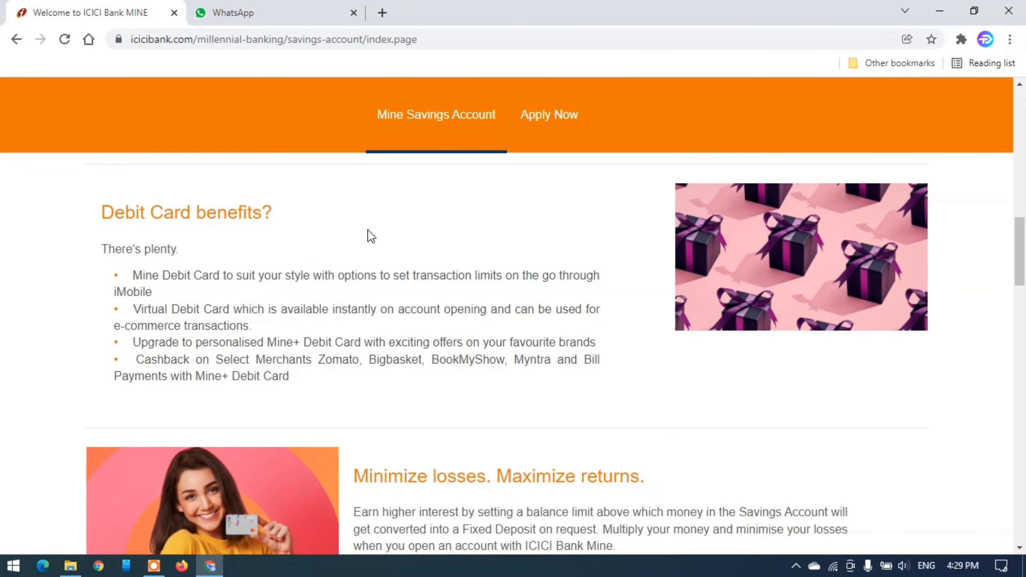
pyautogui.scroll(-3, 489, 299)
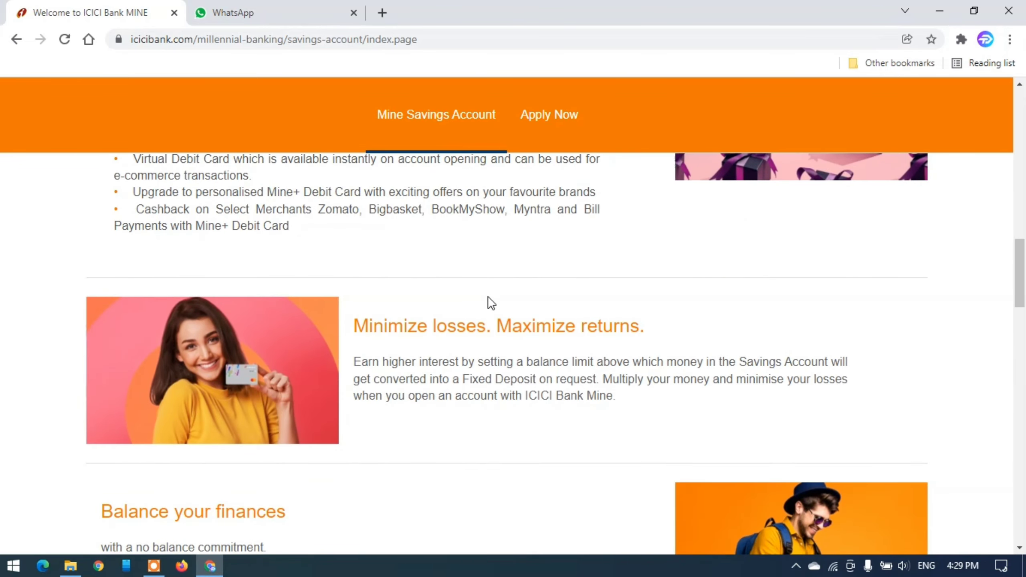
pyautogui.scroll(10, 487, 297)
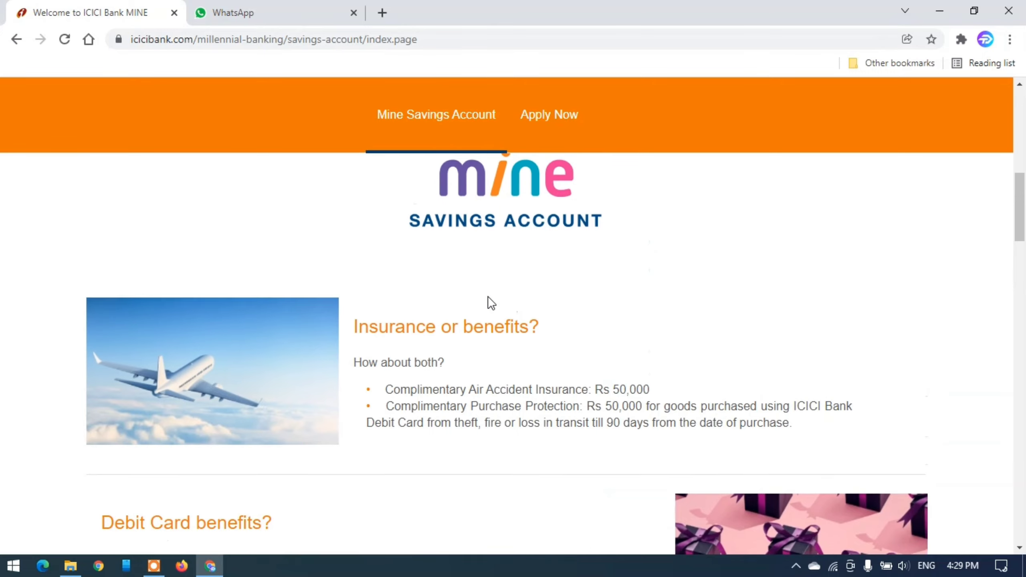
pyautogui.scroll(7, 487, 296)
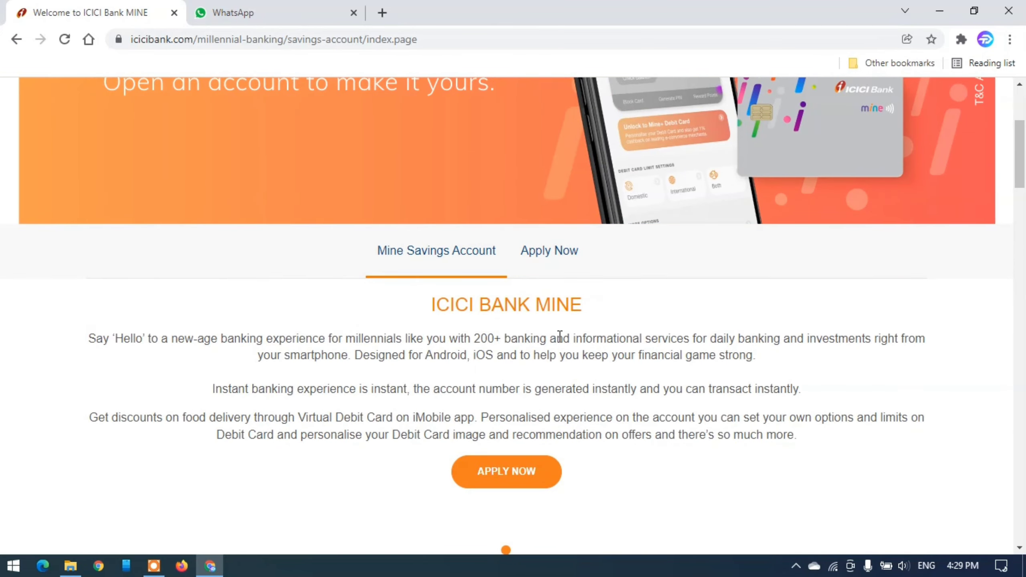
pyautogui.scroll(5, 561, 334)
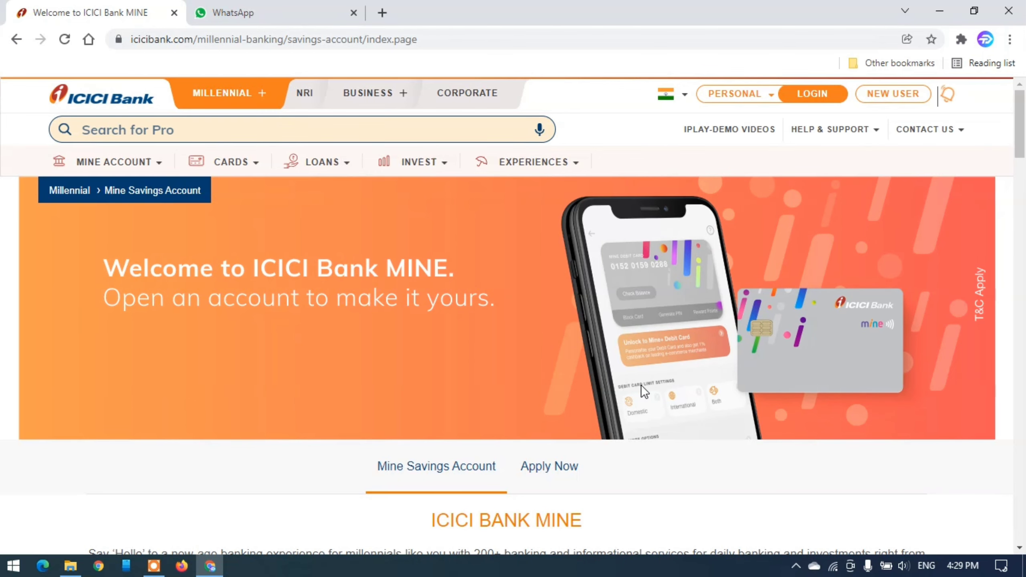
pyautogui.scroll(-2, 642, 385)
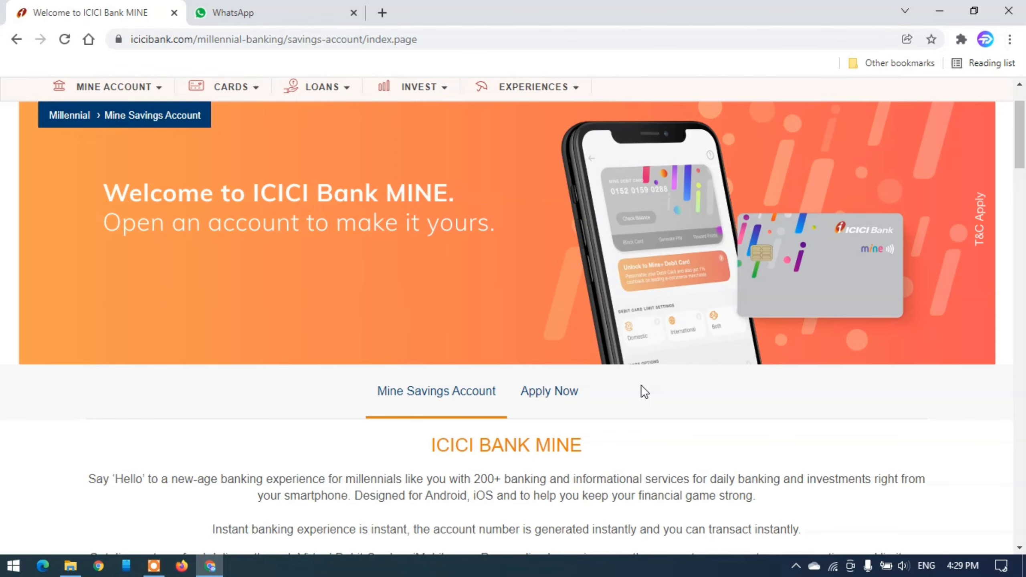
pyautogui.scroll(-2, 642, 386)
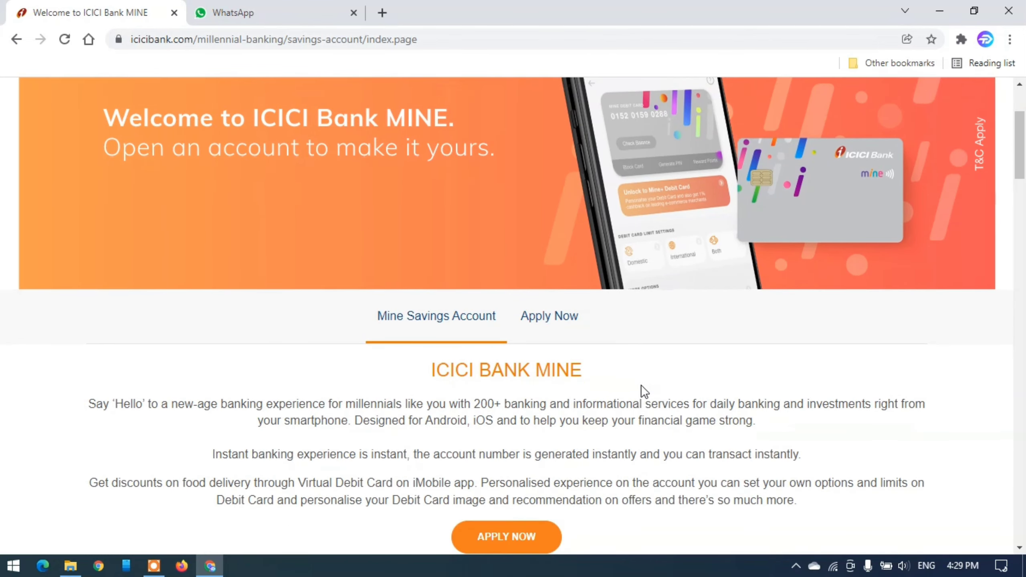
pyautogui.scroll(-4, 642, 385)
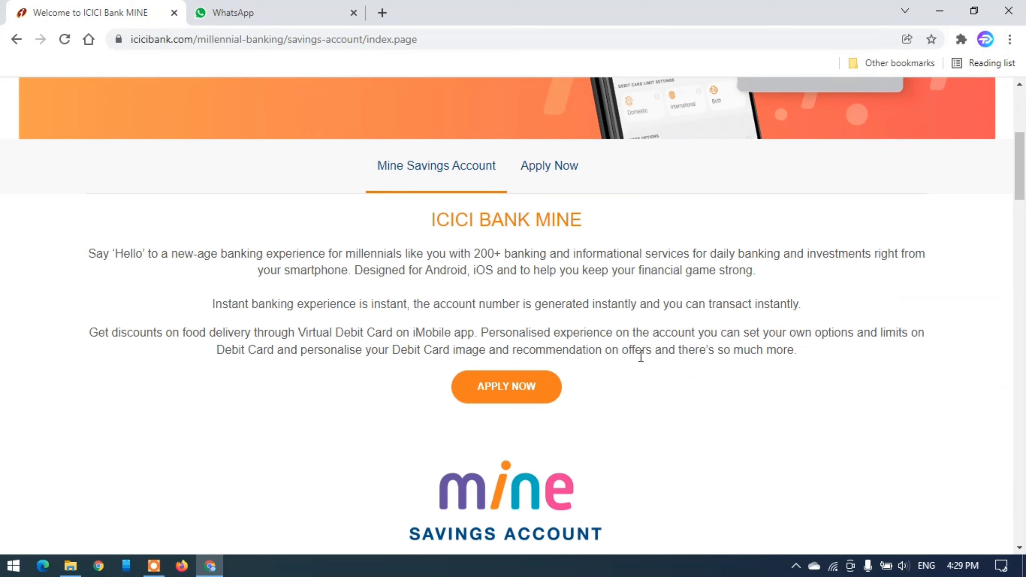
# Start the online application for the Mine savings account from its information page
pyautogui.scroll(7, 650, 286)
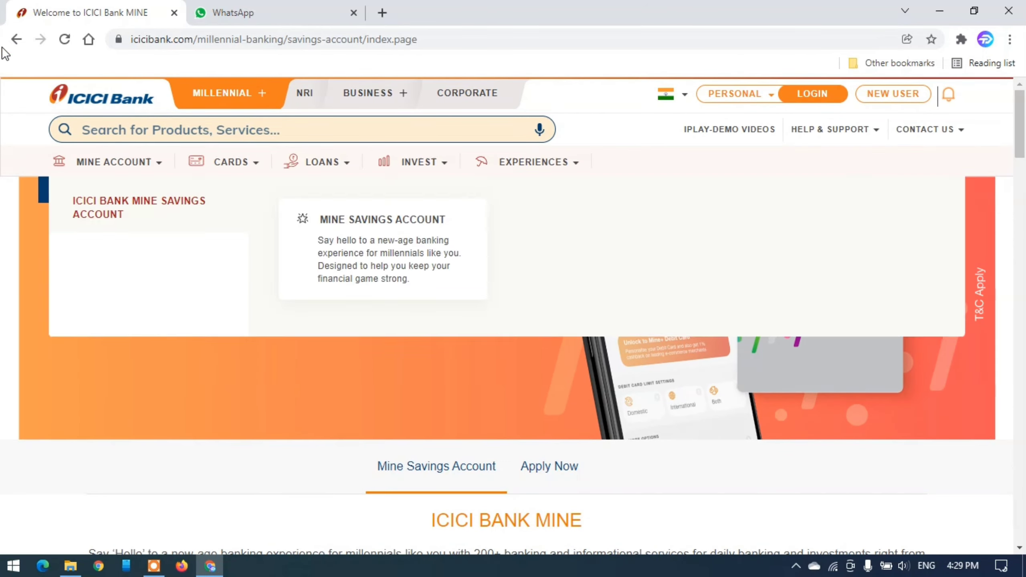
pyautogui.scroll(-10, 546, 366)
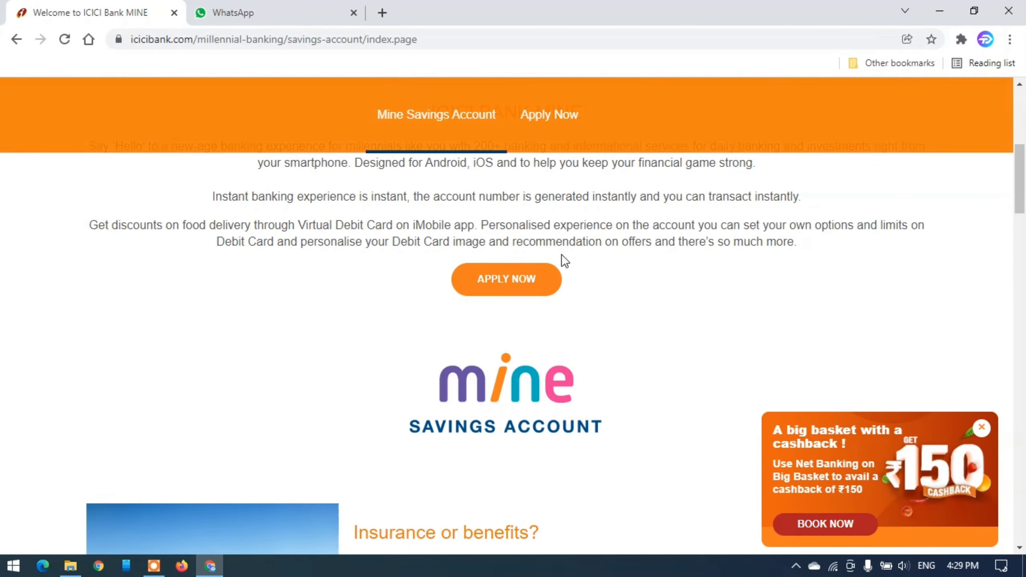
pyautogui.click(521, 283)
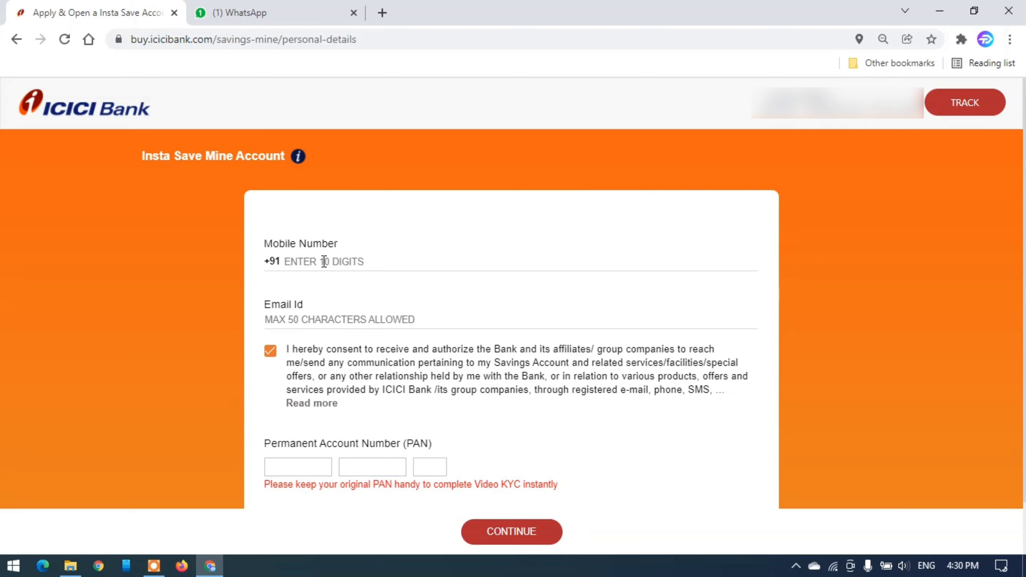
# Go to the applicant's e-mail field in the personal details, and proceed with the Aadhaar verification
pyautogui.click(318, 319)
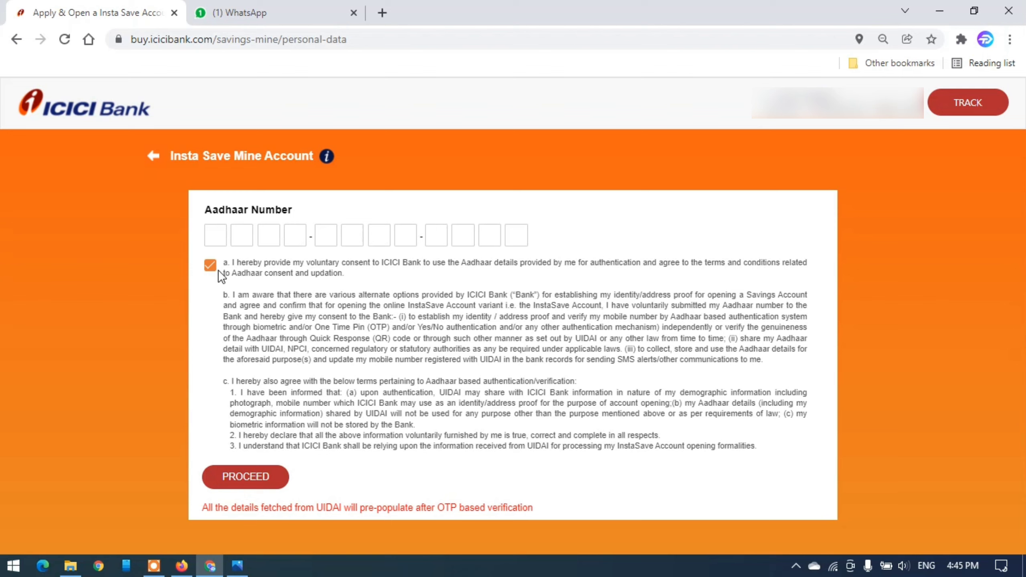
pyautogui.click(261, 479)
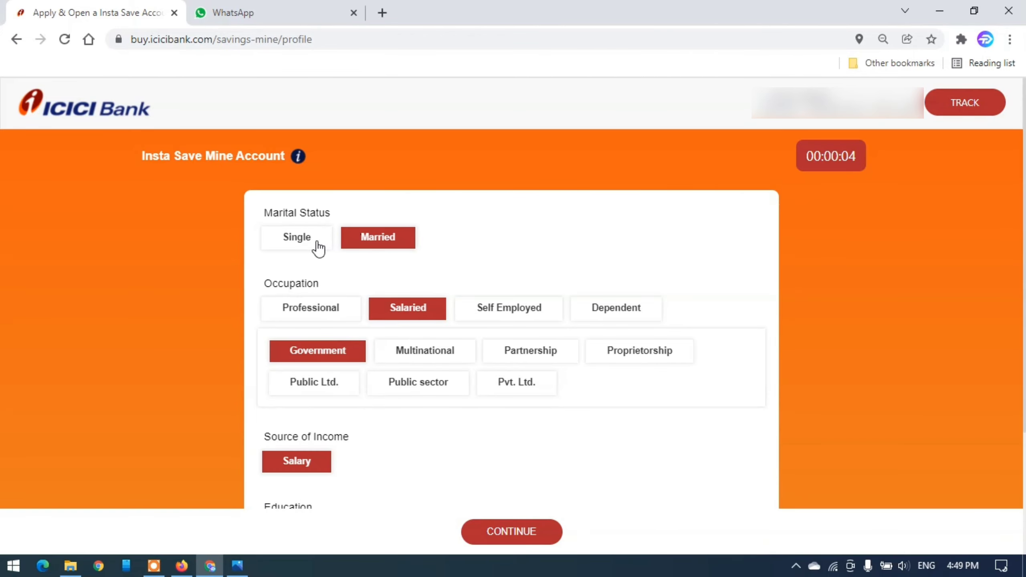
# Set the marital status to Single, the occupation to Self Employed and the source of income to Funds From Family
pyautogui.click(297, 238)
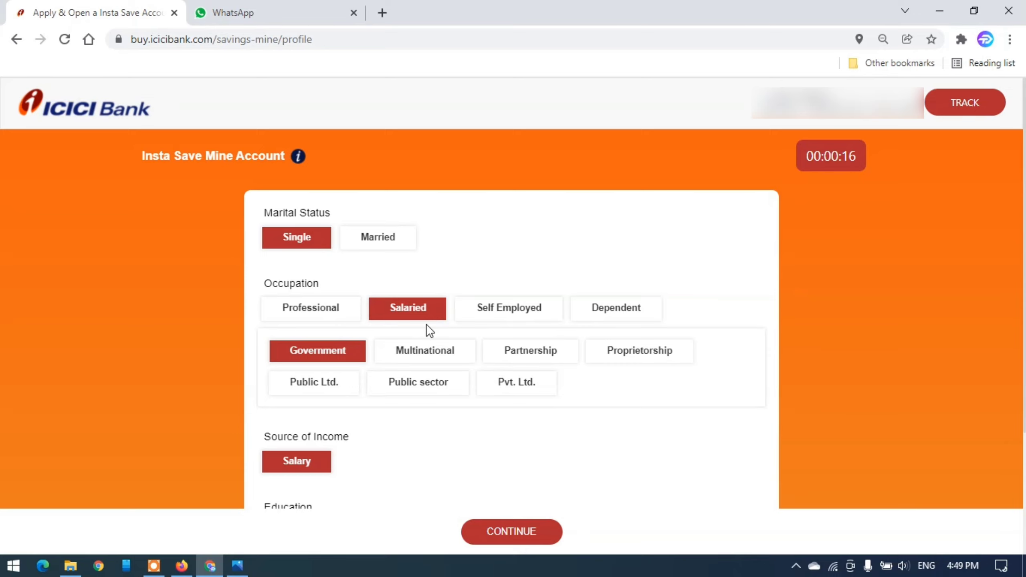
pyautogui.click(515, 315)
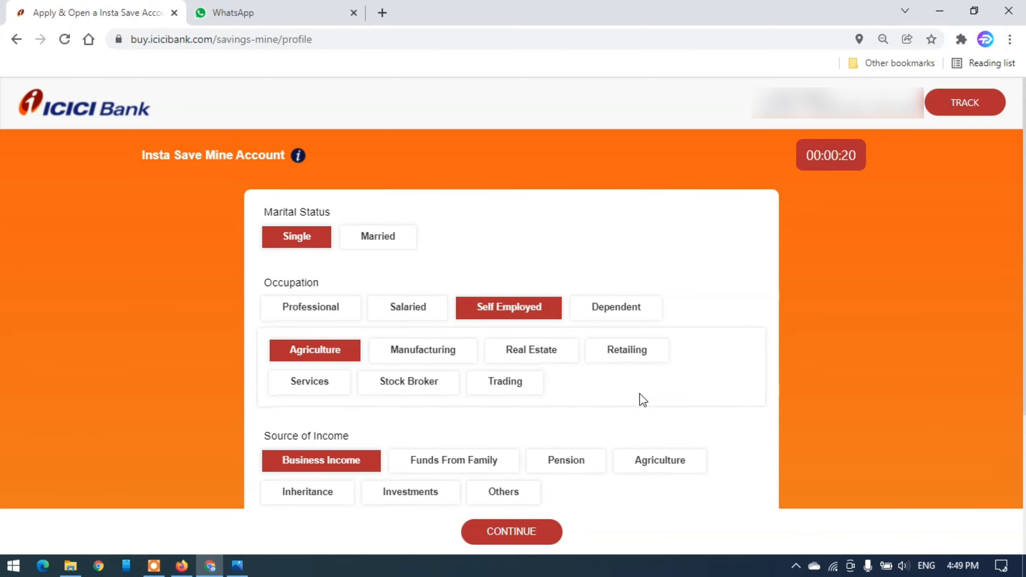
pyautogui.scroll(-2, 639, 393)
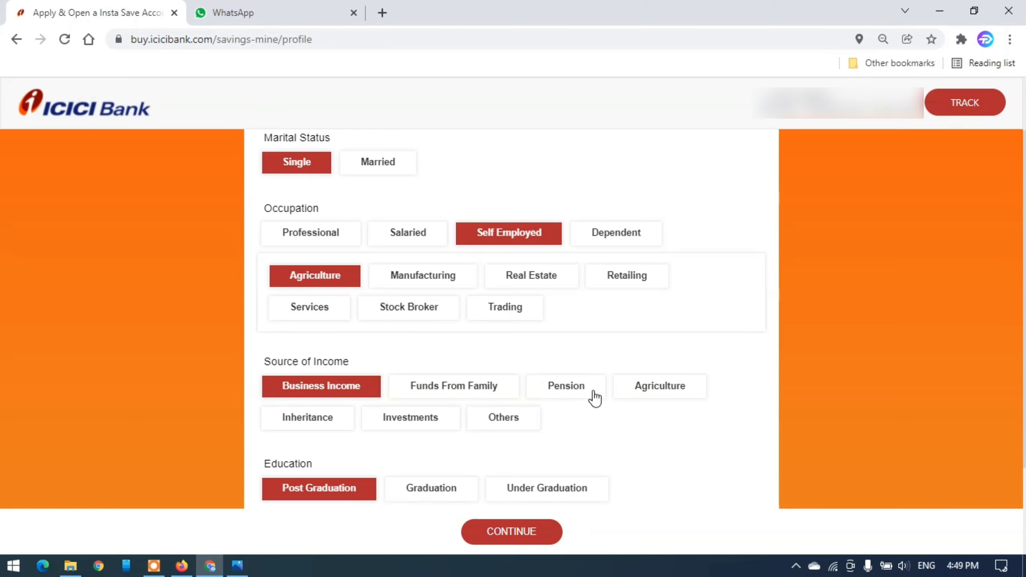
pyautogui.click(494, 393)
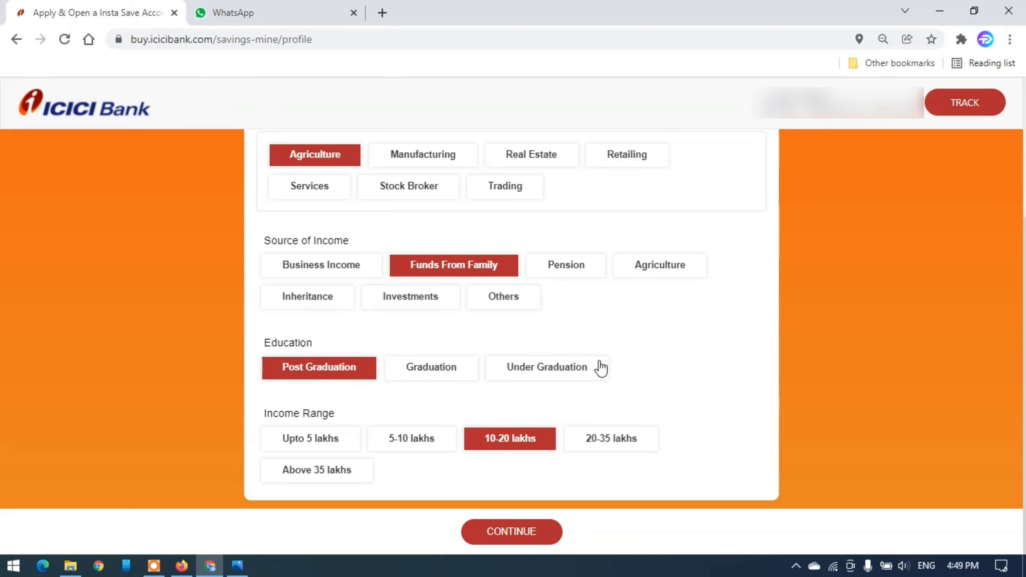
# Set the education to Under Graduation and the income range to Upto 5 lakhs, and submit the profile details
pyautogui.click(560, 369)
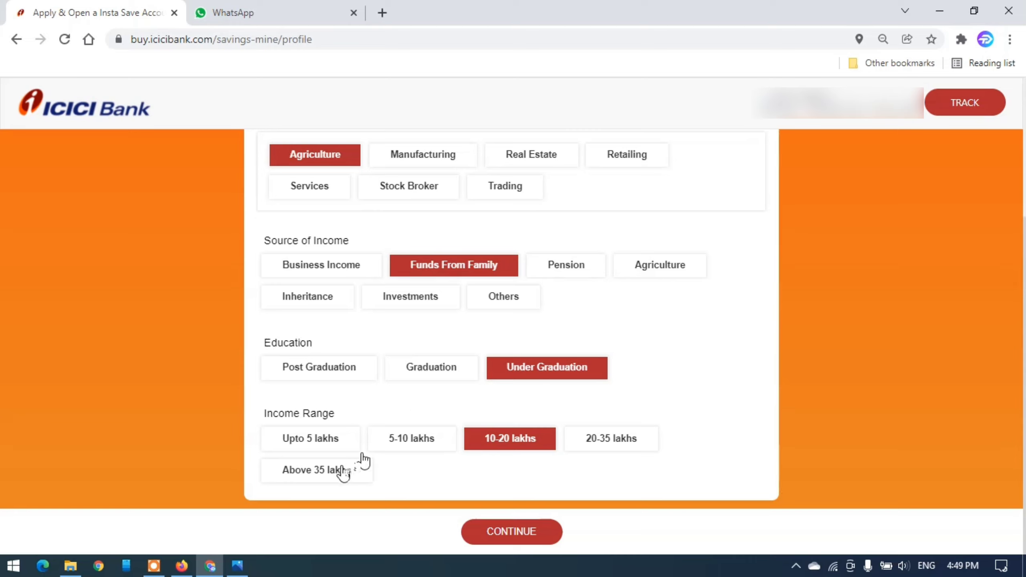
pyautogui.click(323, 449)
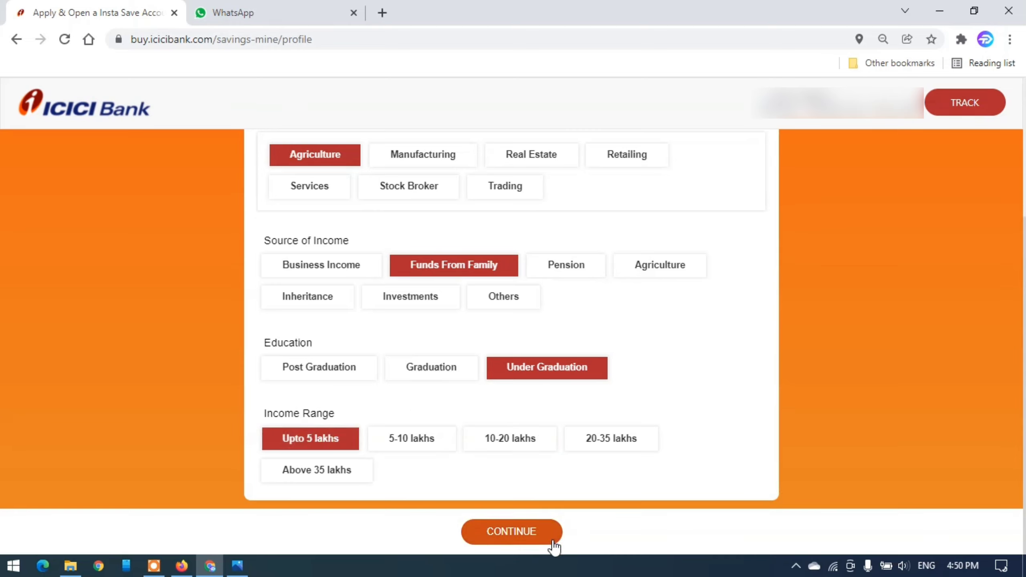
pyautogui.click(533, 538)
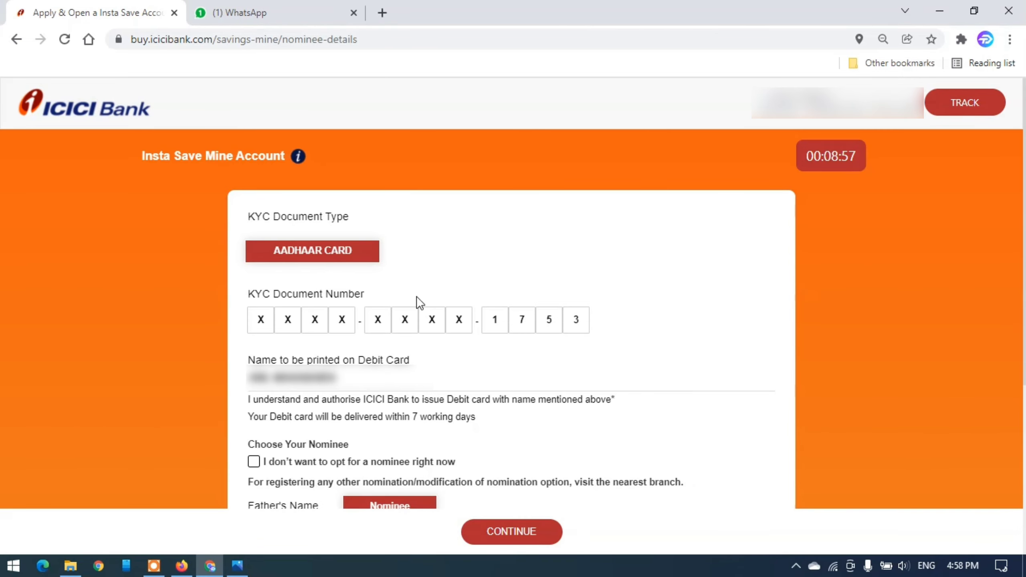
# Opt out of adding a nominee, choose to continue without nomination, and submit the nominee details page
pyautogui.scroll(-5, 417, 296)
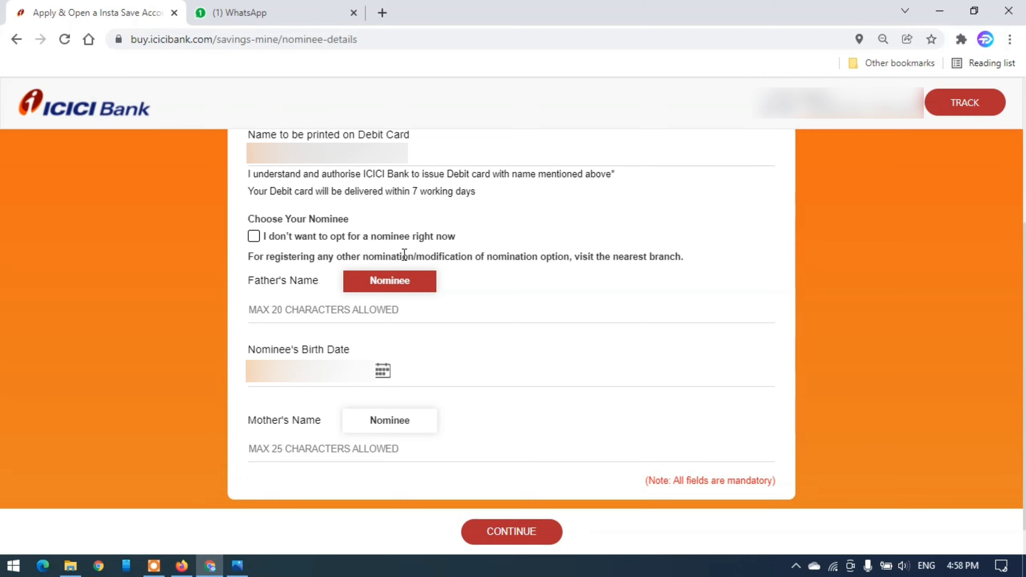
pyautogui.click(253, 236)
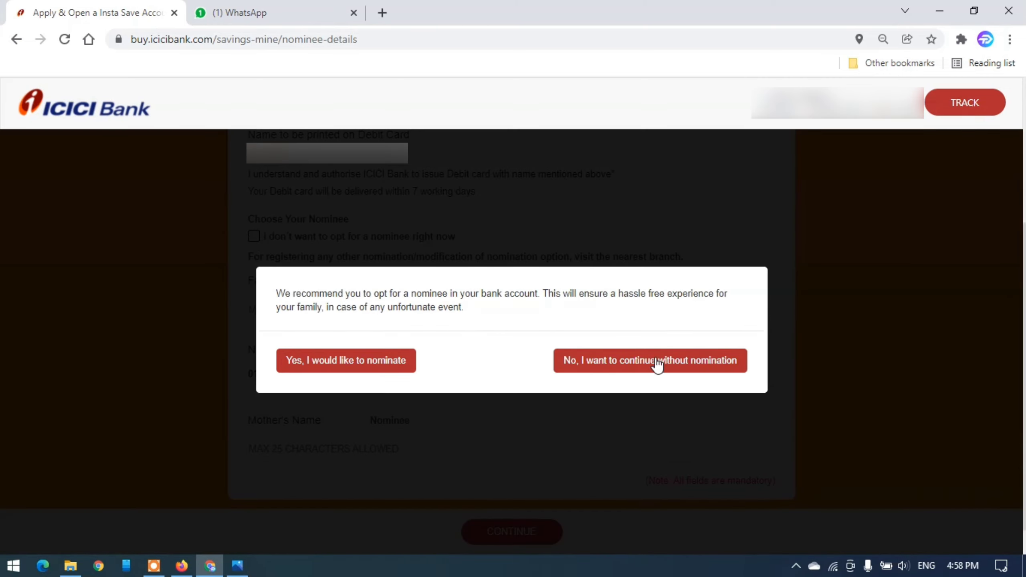
pyautogui.click(710, 362)
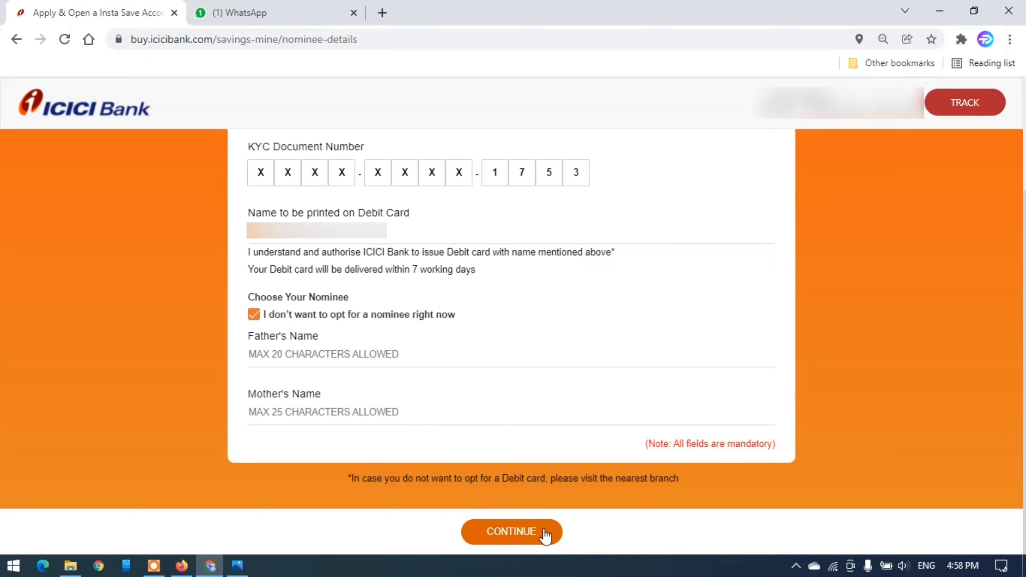
pyautogui.click(520, 540)
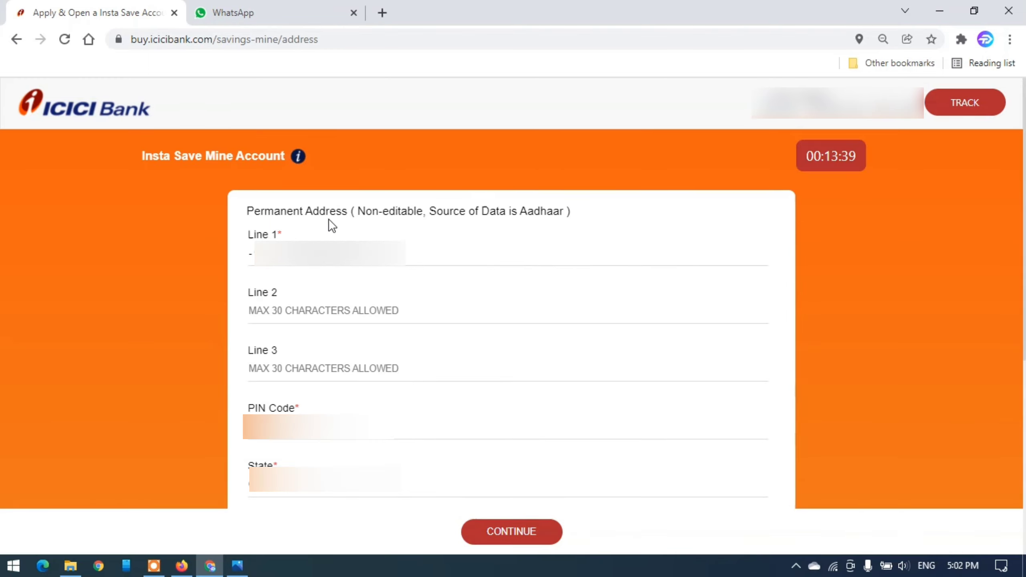
# Check the permanent address, place of birth and tax residency declaration, and continue to the application review
pyautogui.click(386, 259)
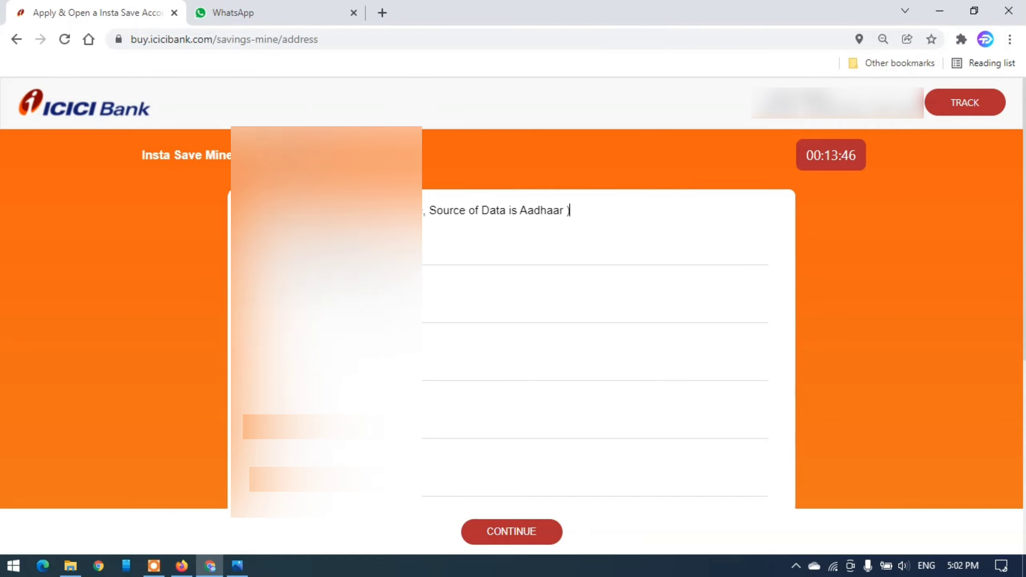
pyautogui.scroll(-5, 278, 277)
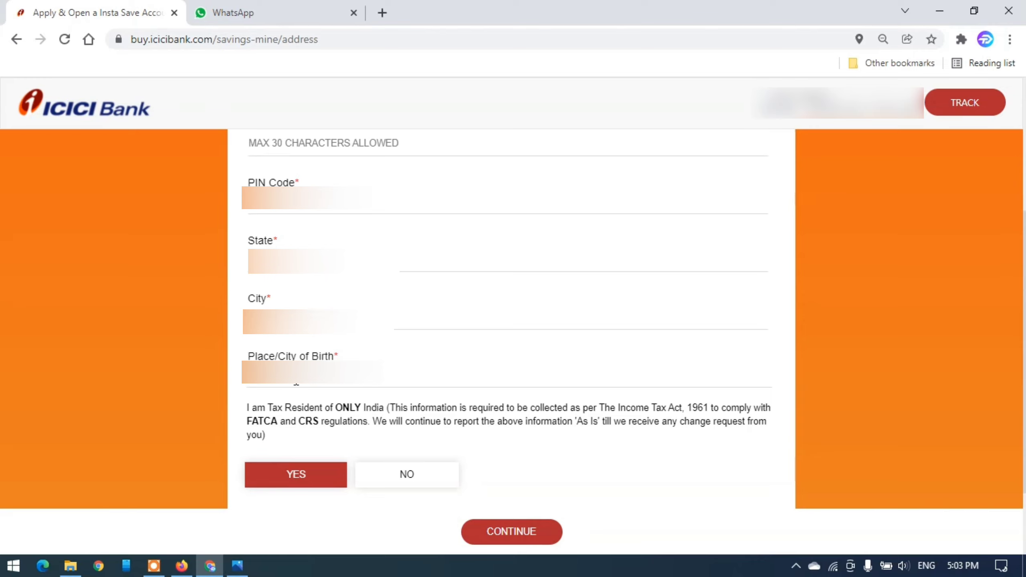
pyautogui.scroll(-3, 326, 383)
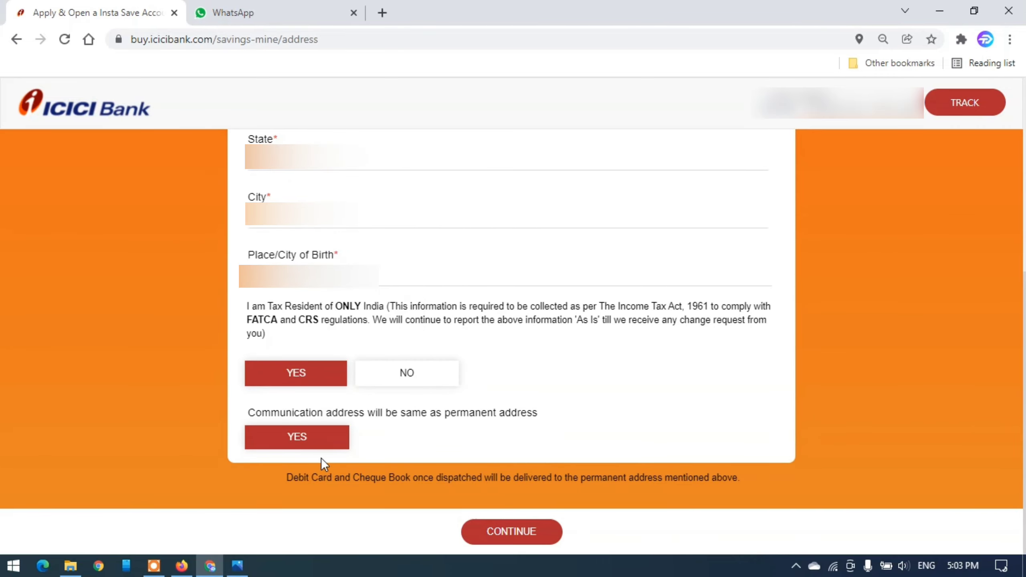
pyautogui.click(529, 540)
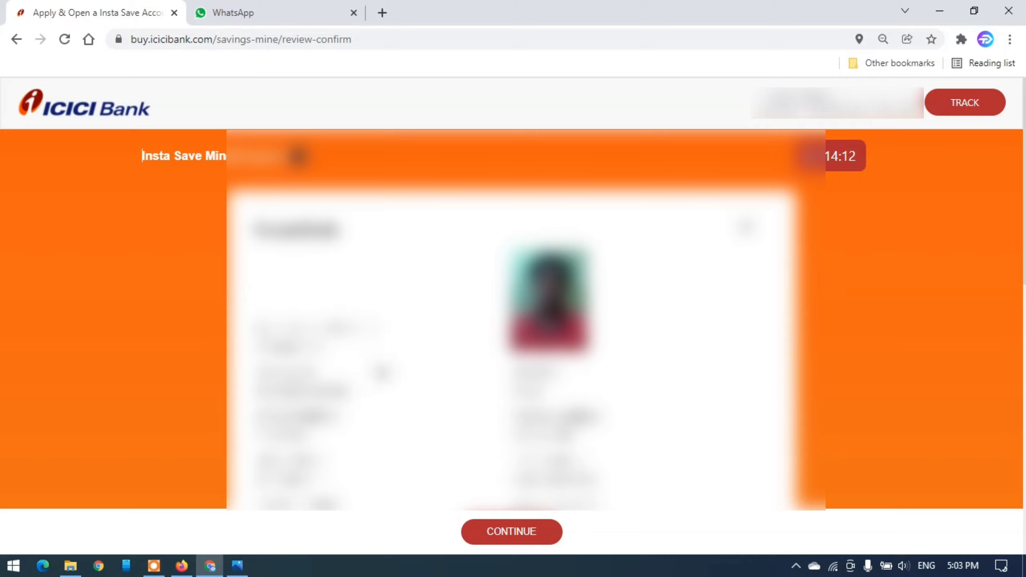
# Review the personal, nominee and other details in the application summary, and continue to the terms and conditions
pyautogui.moveTo(324, 348); pyautogui.dragTo(254, 348)
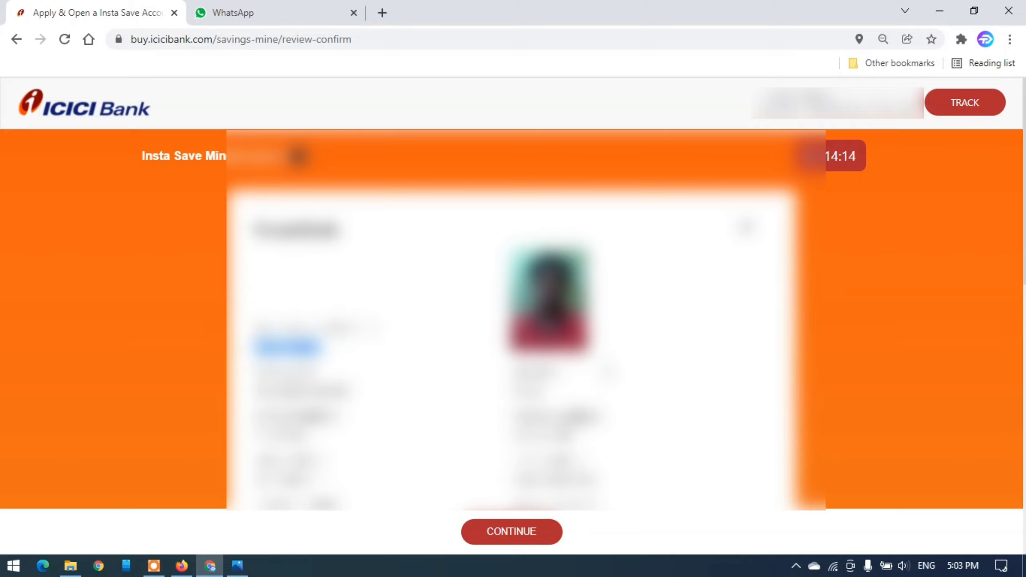
pyautogui.click(608, 373)
pyautogui.scroll(-15, 511, 319)
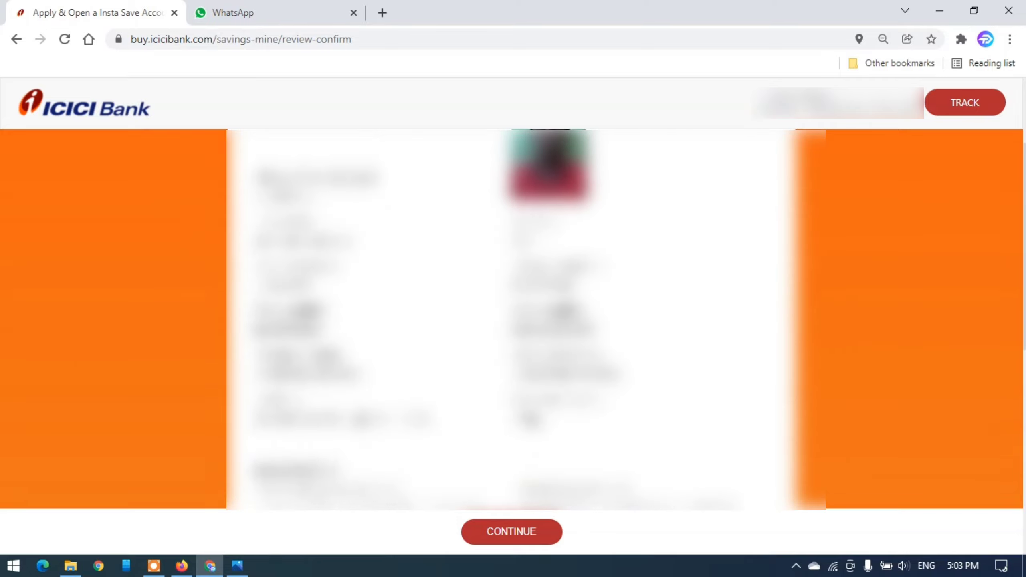
pyautogui.scroll(-2, 511, 320)
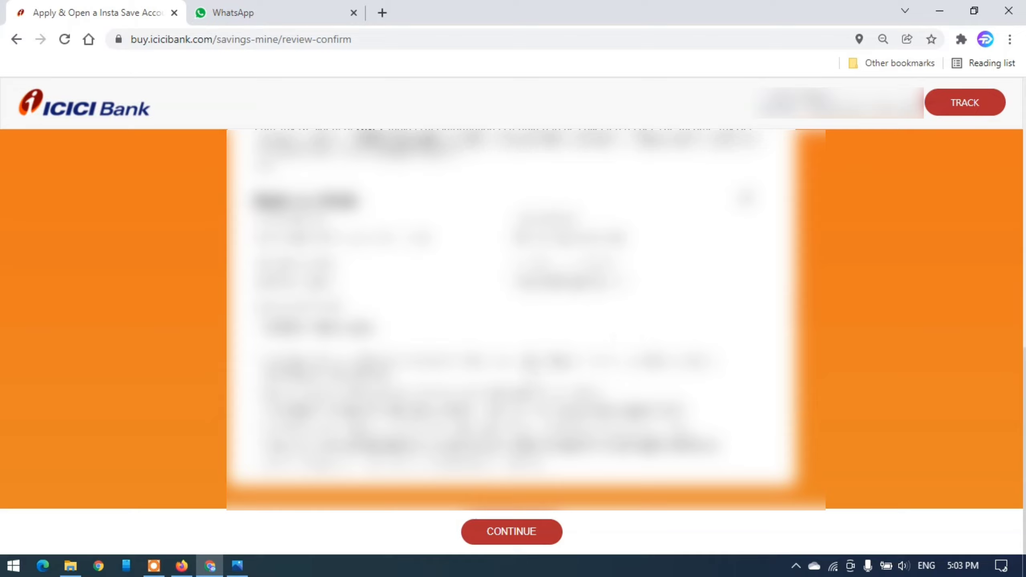
pyautogui.scroll(6, 511, 319)
pyautogui.scroll(7, 511, 319)
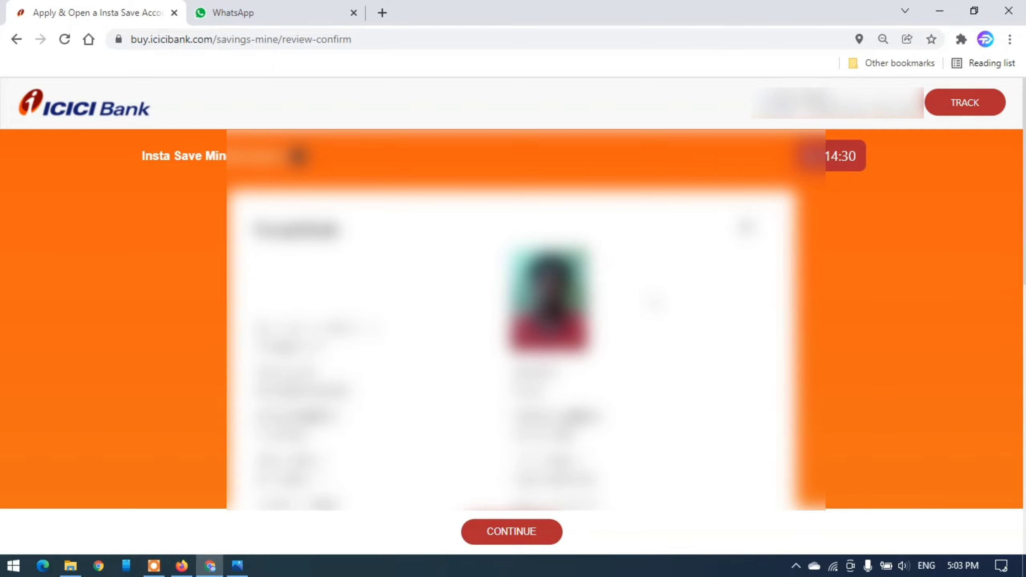
pyautogui.scroll(-5, 511, 319)
pyautogui.scroll(-5, 511, 319)
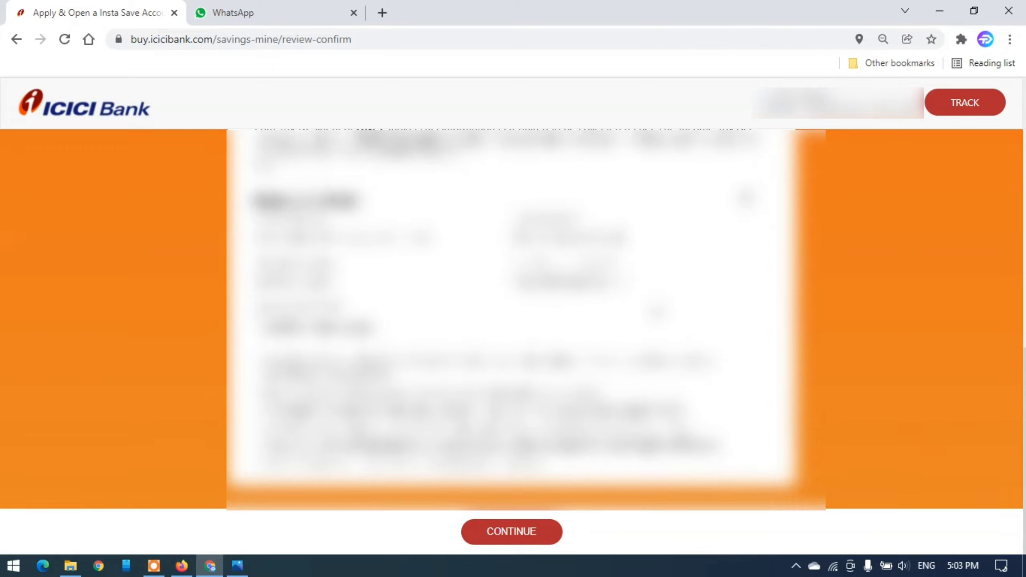
pyautogui.scroll(10, 511, 319)
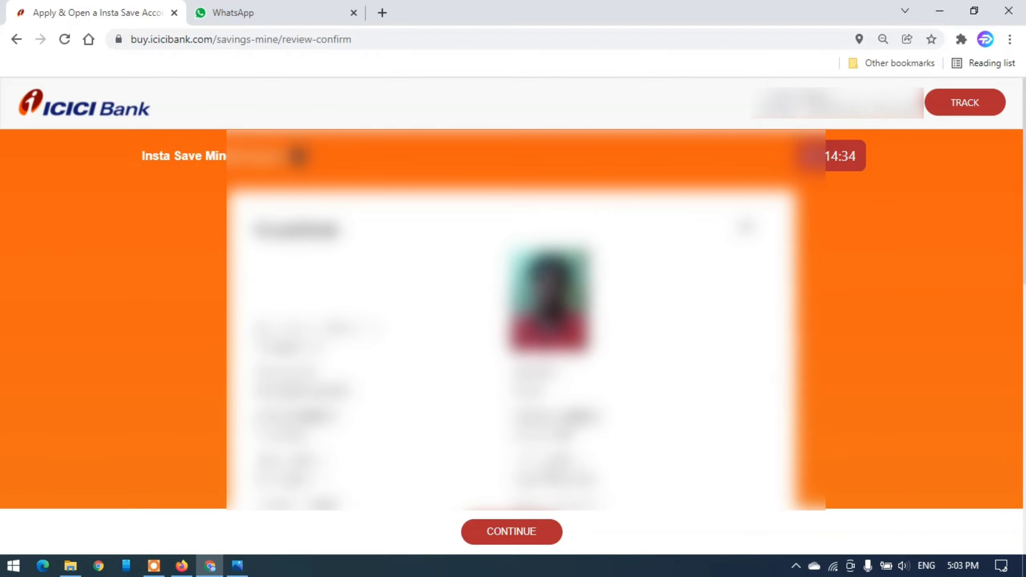
pyautogui.click(523, 539)
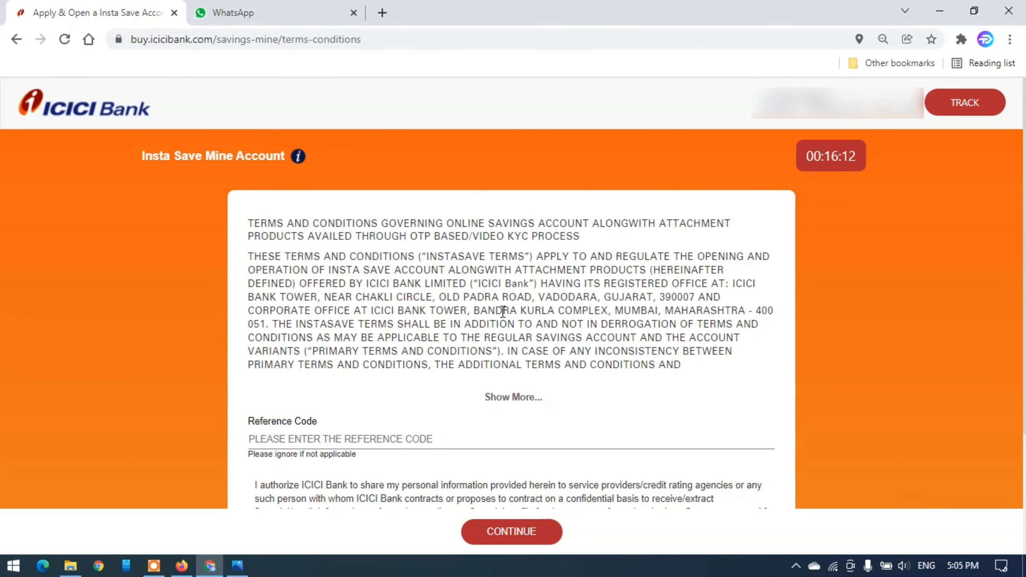
# Accept all Terms and Conditions and the Video KYC T&C, keep the information-sharing authorization at Yes, and continue
pyautogui.scroll(-4, 502, 312)
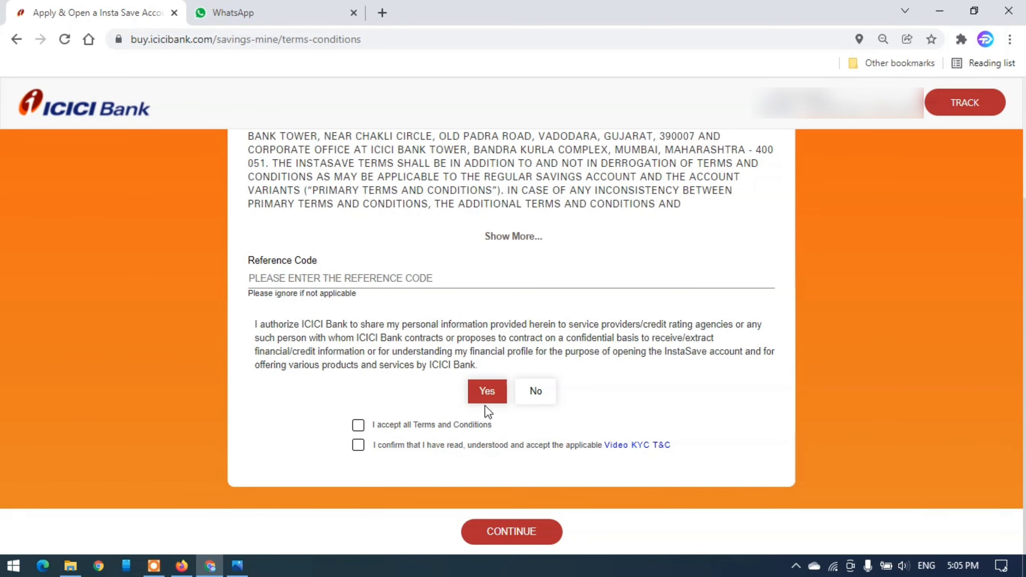
pyautogui.click(359, 425)
pyautogui.click(358, 446)
pyautogui.click(518, 535)
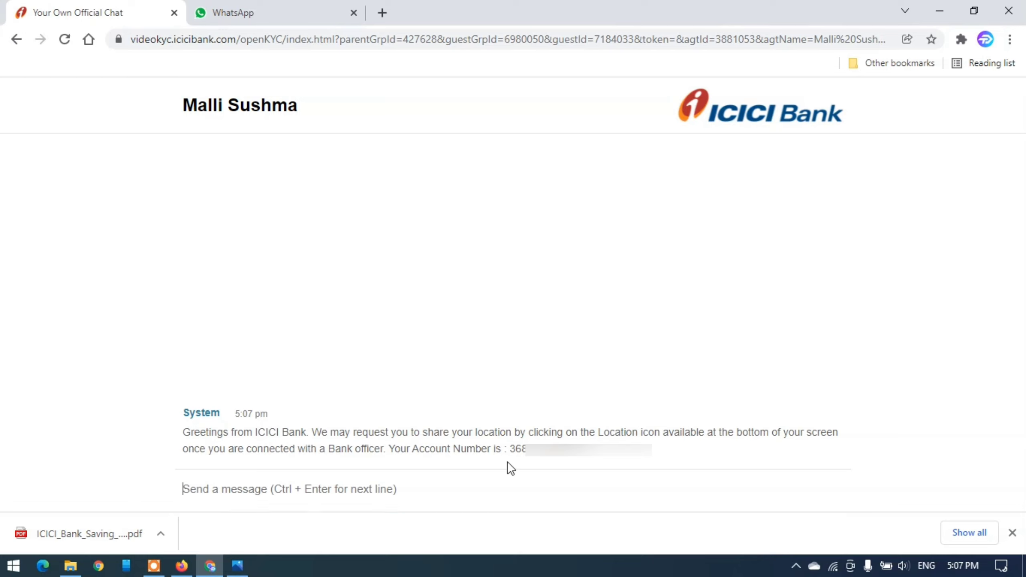
# Check the account number given in the system greeting of the video KYC chat
pyautogui.moveTo(515, 449); pyautogui.dragTo(602, 468)
pyautogui.click(614, 460)
pyautogui.moveTo(514, 450); pyautogui.dragTo(591, 461)
pyautogui.click(593, 460)
# Open the downloaded ICICI Bank signed acknowledgement PDF and check the account details at the head of the customer application form
pyautogui.click(162, 536)
pyautogui.click(191, 417)
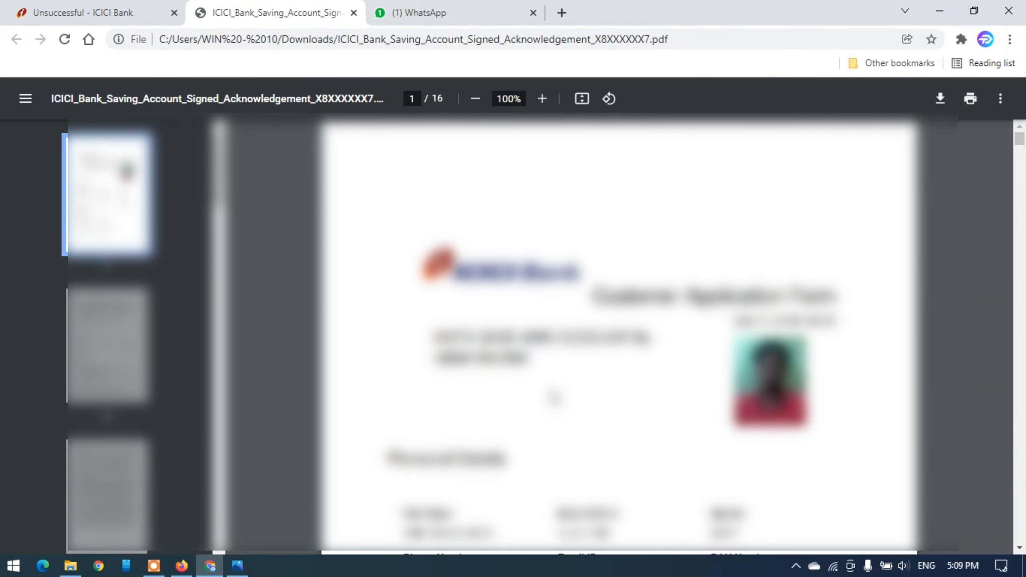
pyautogui.moveTo(527, 361); pyautogui.dragTo(430, 359)
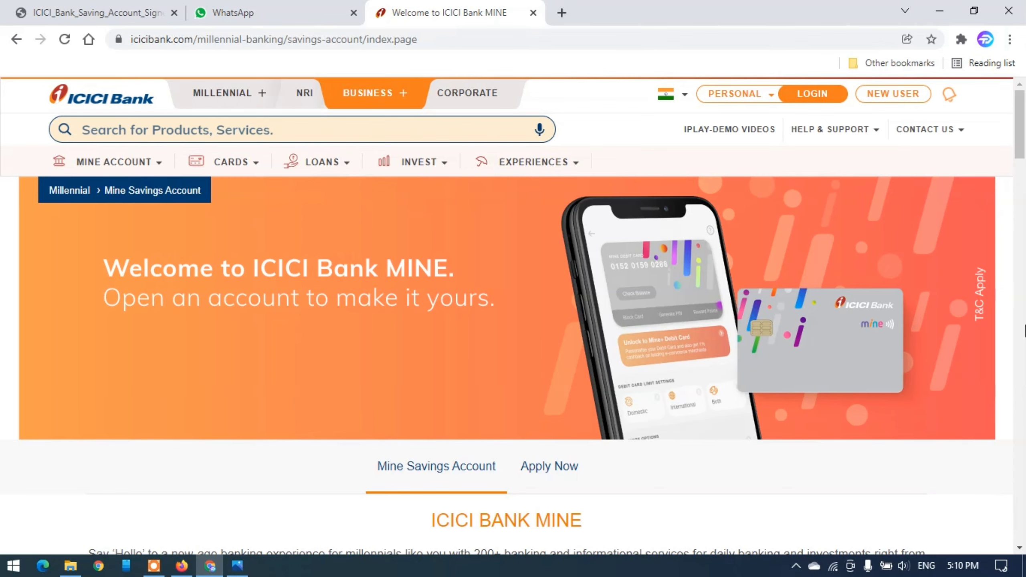
# Open the Insta Save Mine Account application form from the ICICI Bank MINE savings account page
pyautogui.scroll(-4, 281, 369)
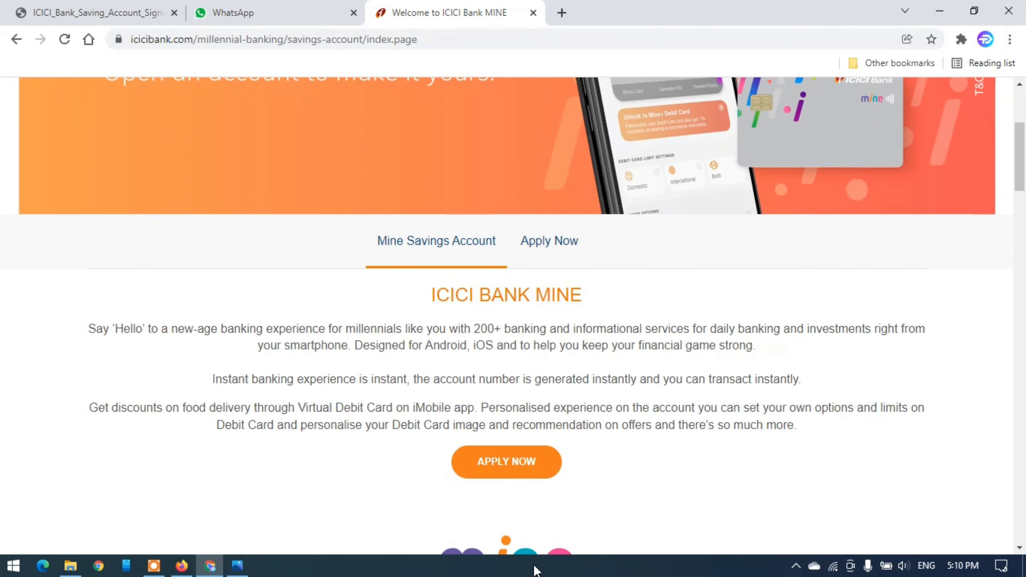
pyautogui.scroll(-3, 653, 380)
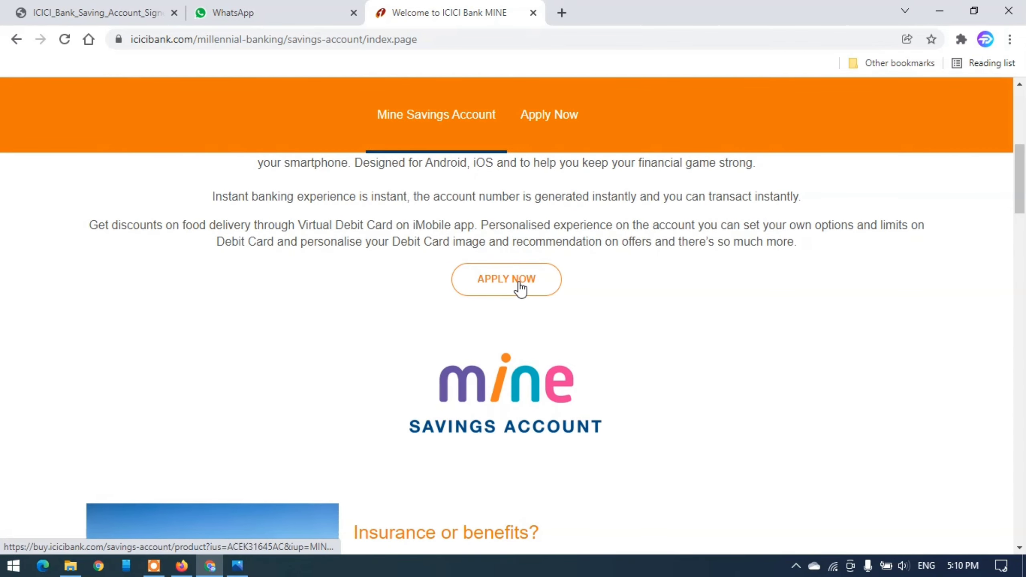
pyautogui.click(520, 283)
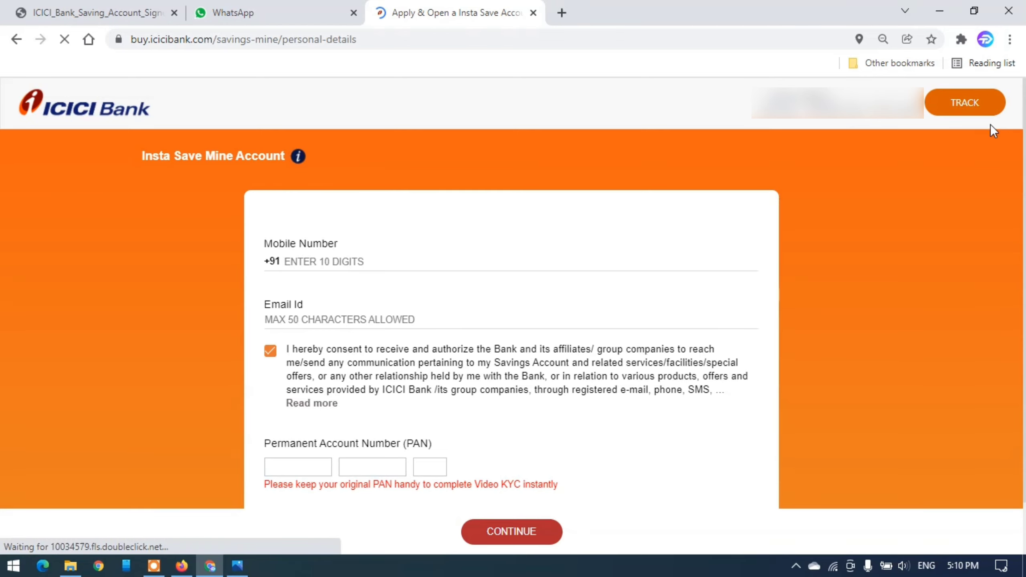
# Open the application tracking page and go through its mobile number and email ID fields
pyautogui.click(979, 108)
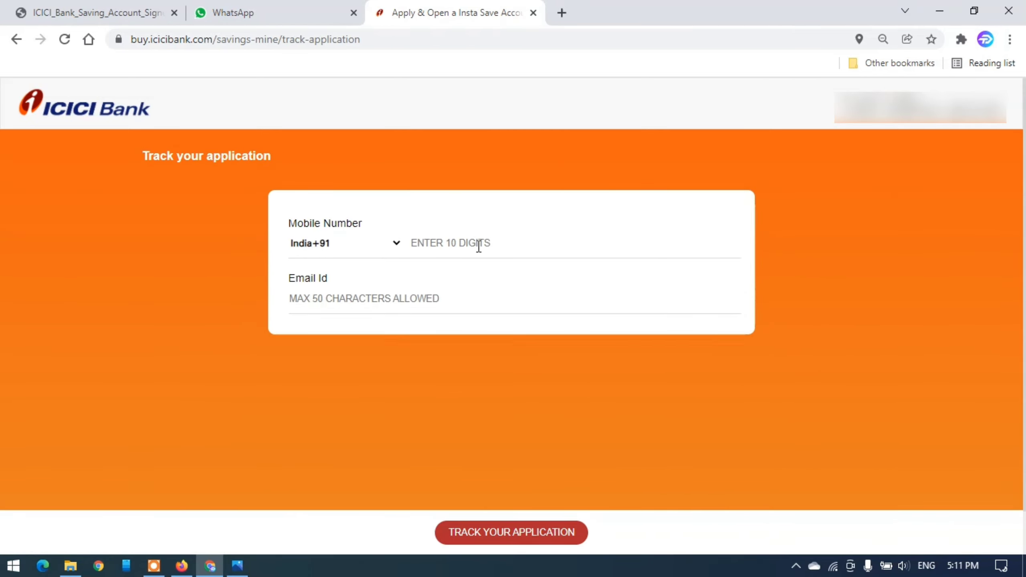
pyautogui.click(469, 243)
pyautogui.click(393, 294)
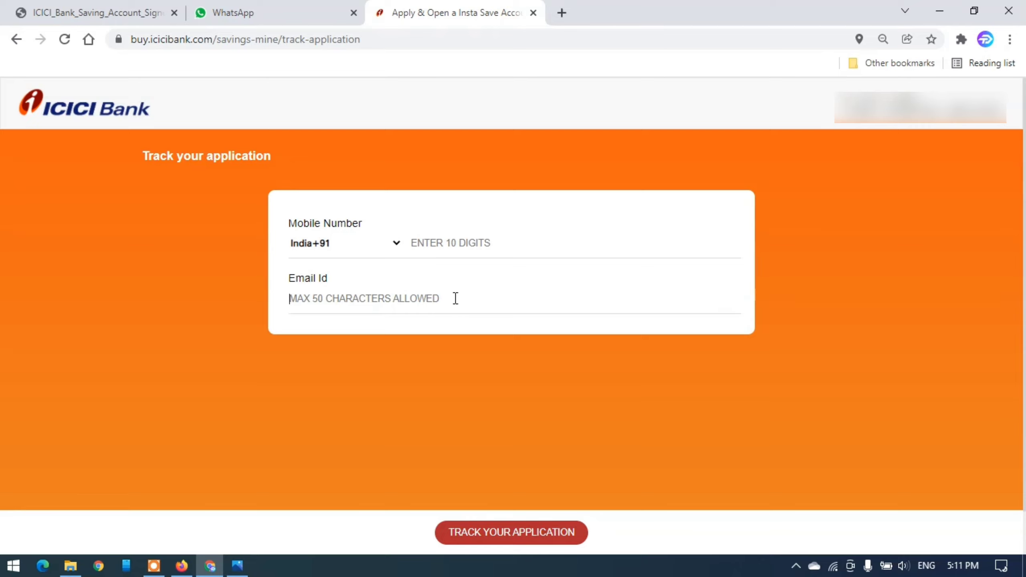